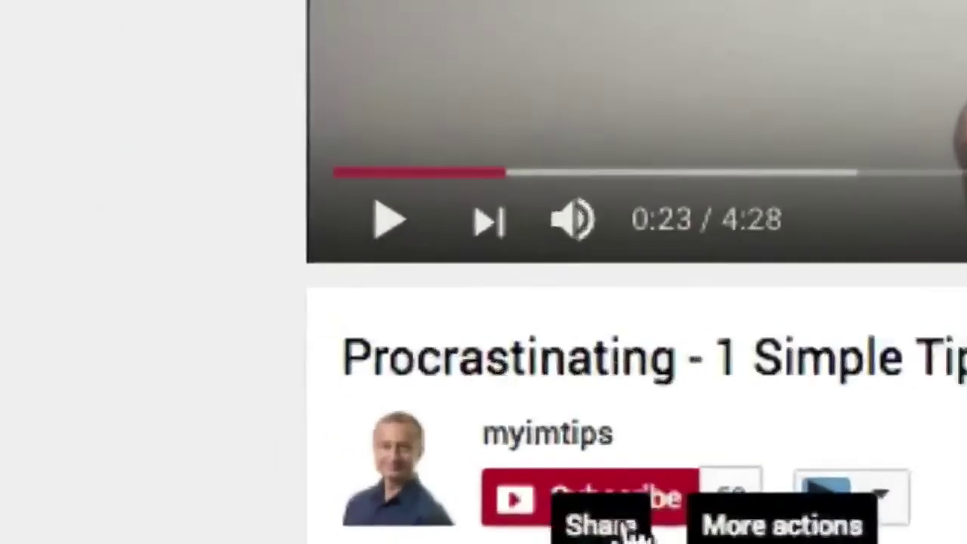
Subscribe to the myimtips channel under the procrastination video on YouTube
click(642, 516)
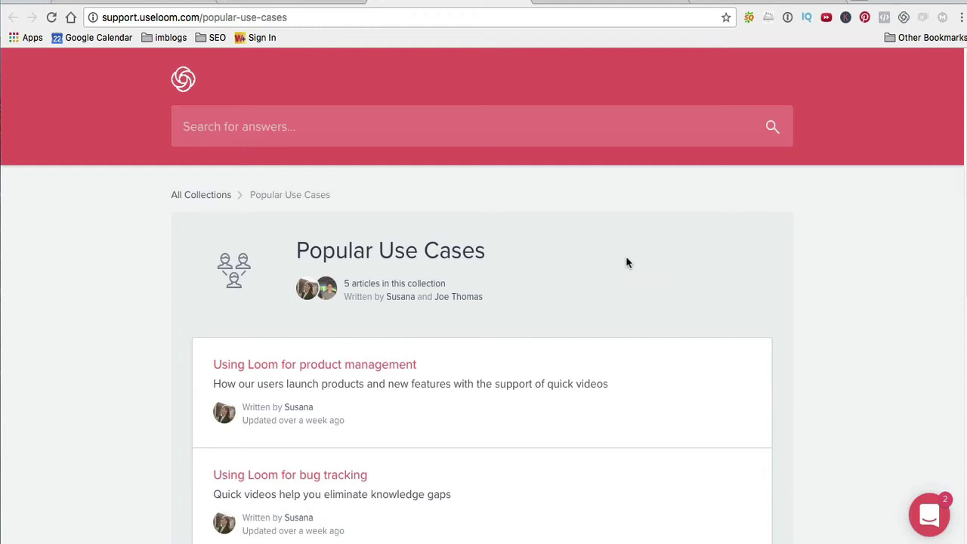
Browse down the Popular Use Cases articles, then switch to the dailylistprofits.com tab
scroll(590, 284, down, 2)
scroll(590, 284, down, 2)
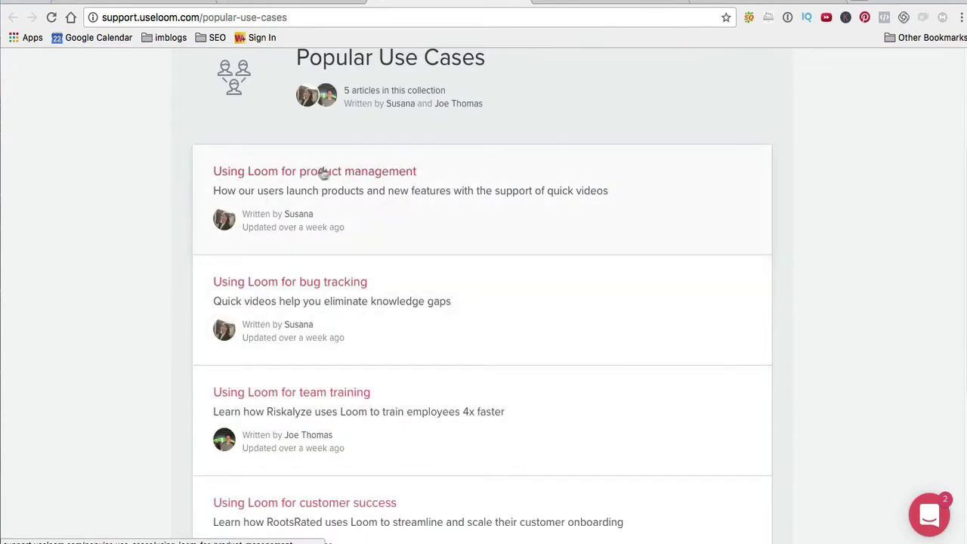
scroll(386, 298, down, 1)
scroll(386, 293, down, 2)
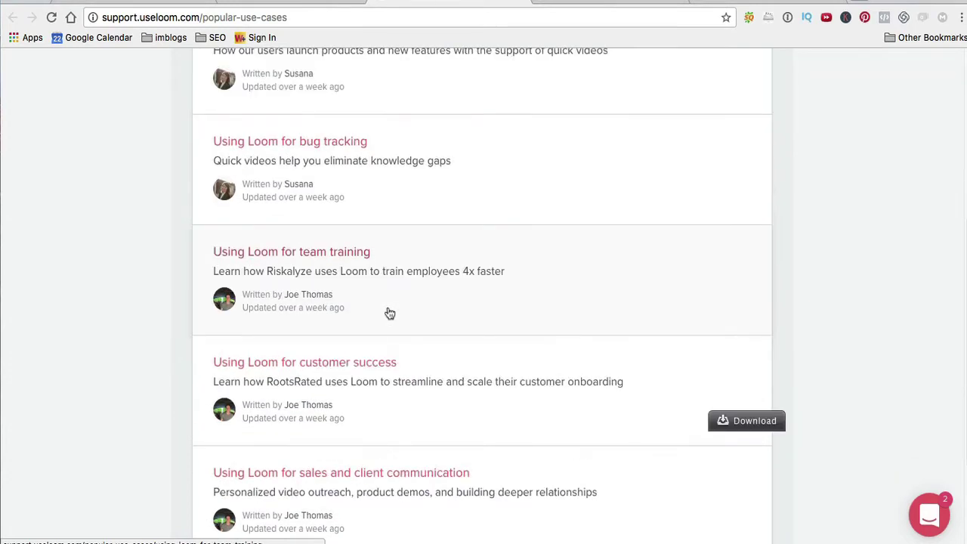
scroll(411, 388, down, 2)
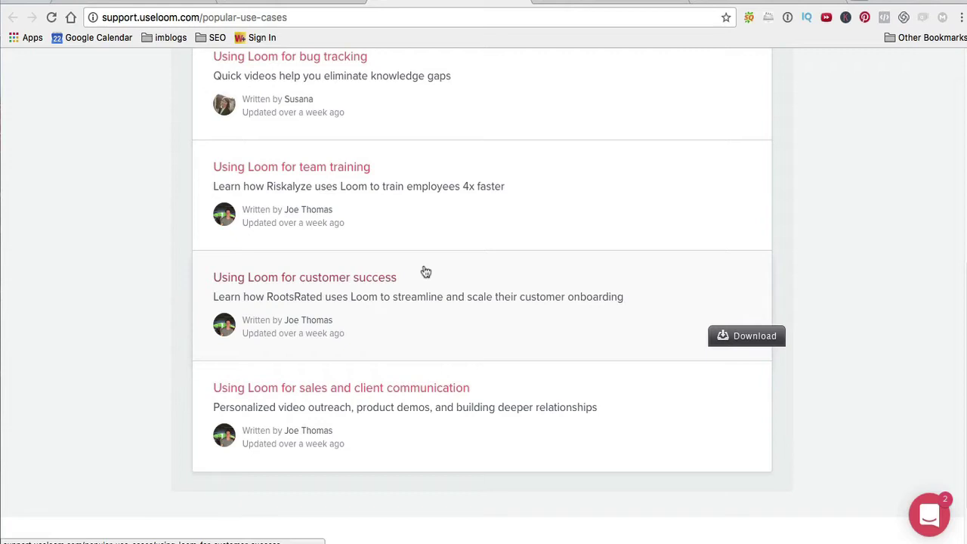
click(766, 3)
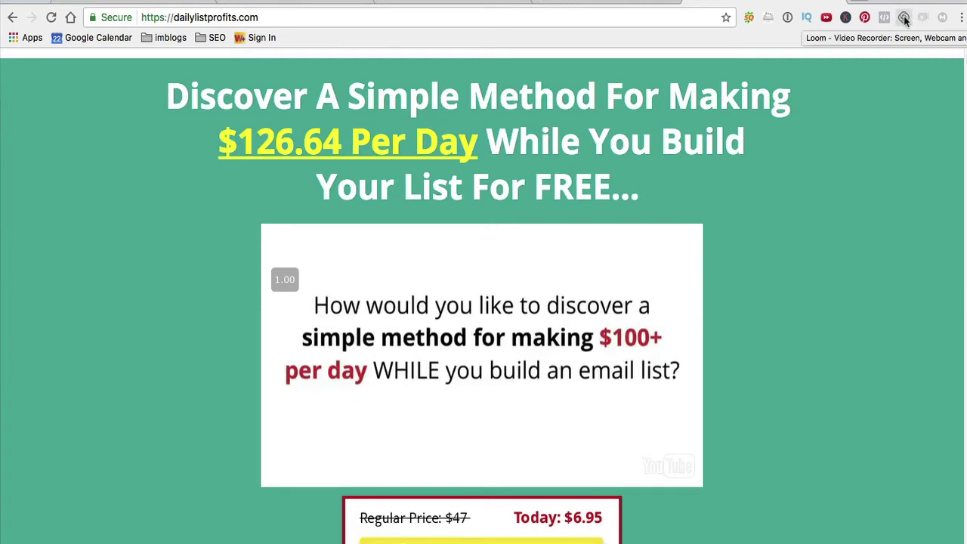
Launch the Loom extension over the sales page to show Recording Settings with the webcam live
click(904, 17)
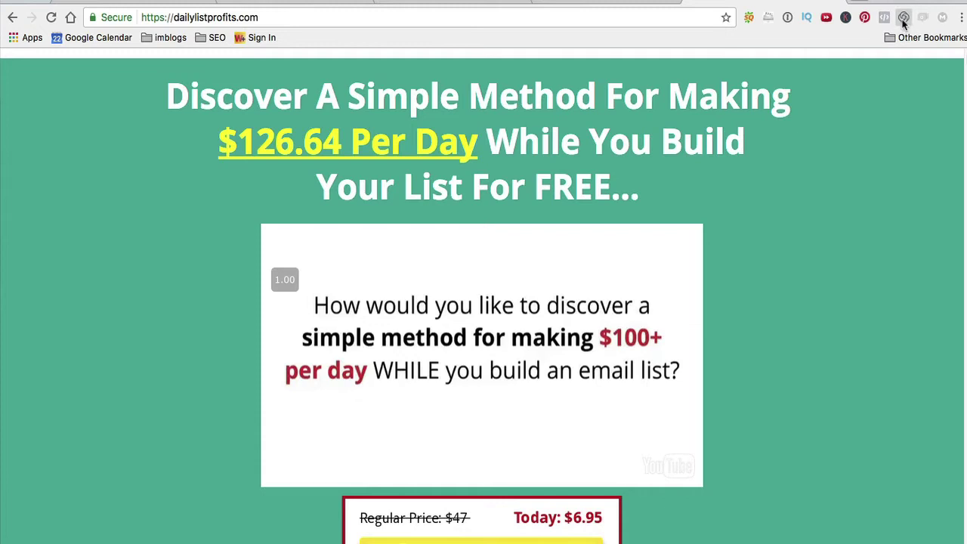
click(905, 19)
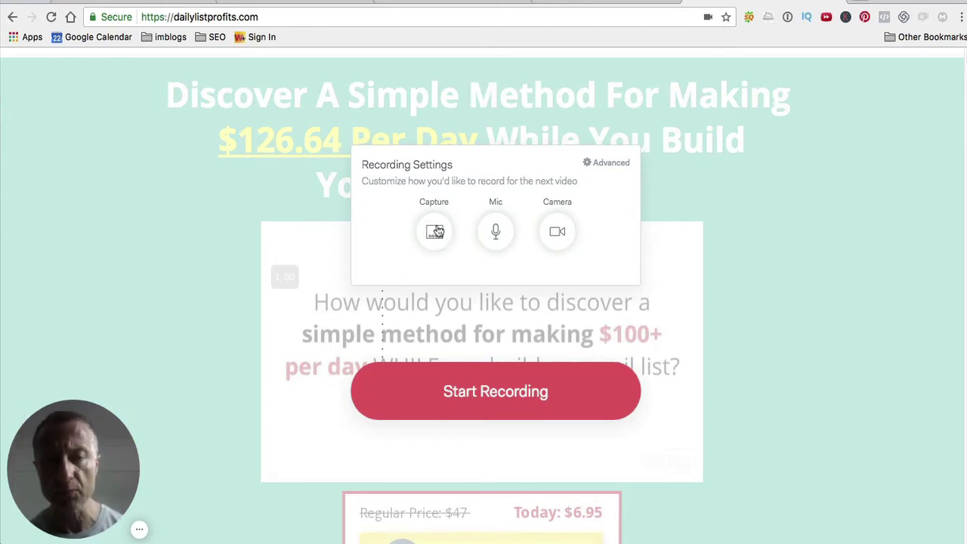
Set Loom's capture source to Current Tab
click(437, 231)
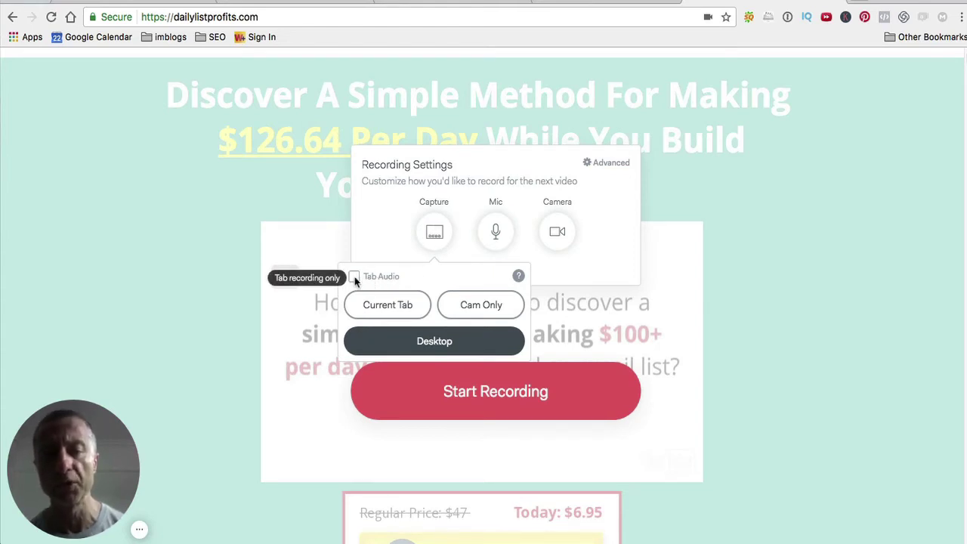
click(387, 304)
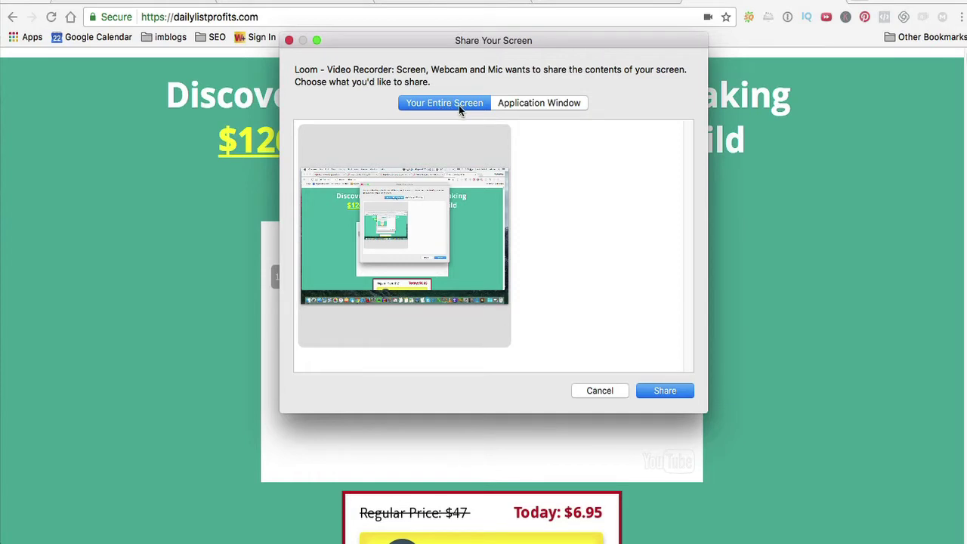
Share the 's1 - Dailylistprofits' application window to start the recording
click(551, 102)
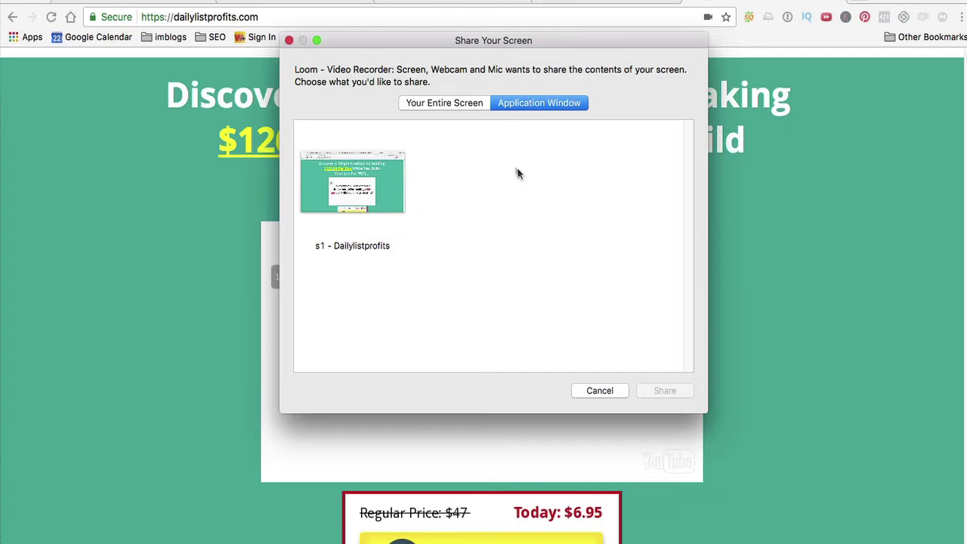
click(370, 194)
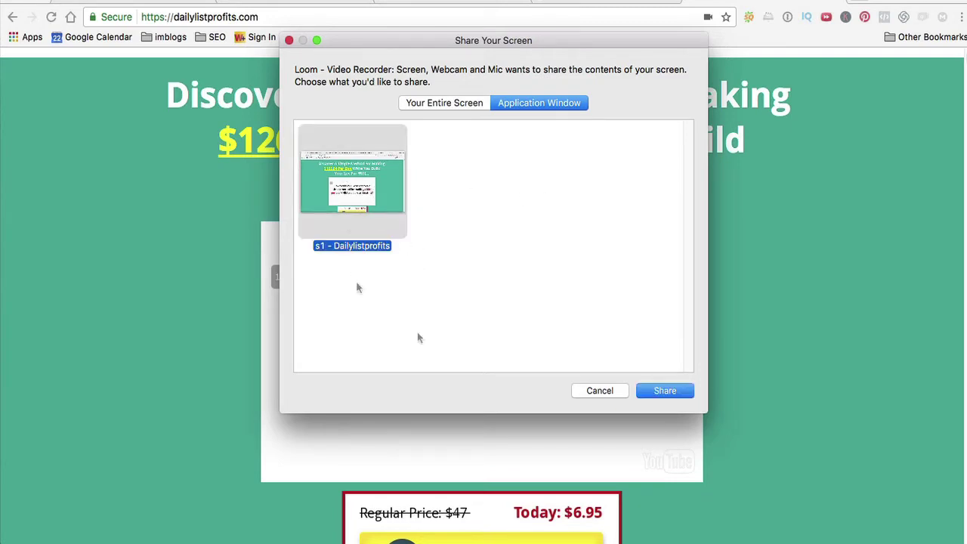
click(668, 390)
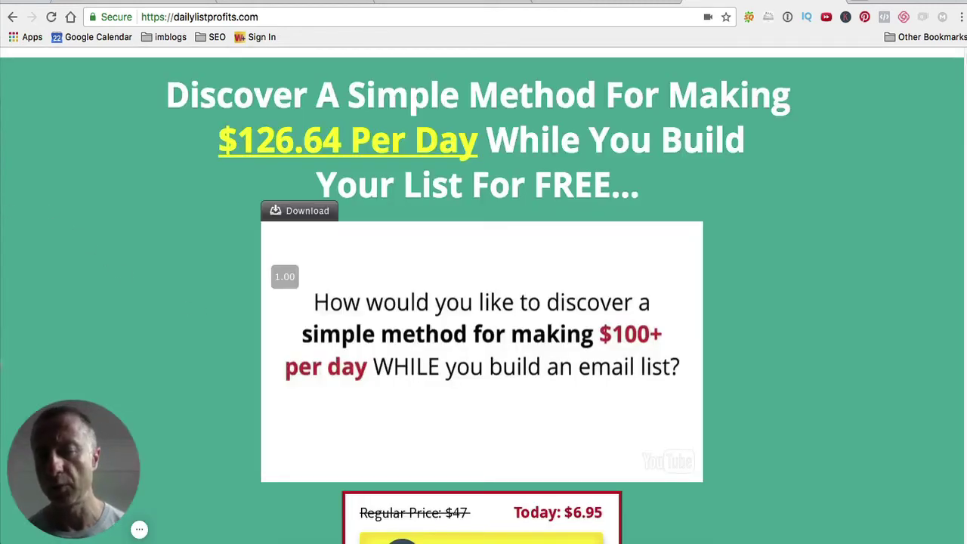
mouse_move(163, 451)
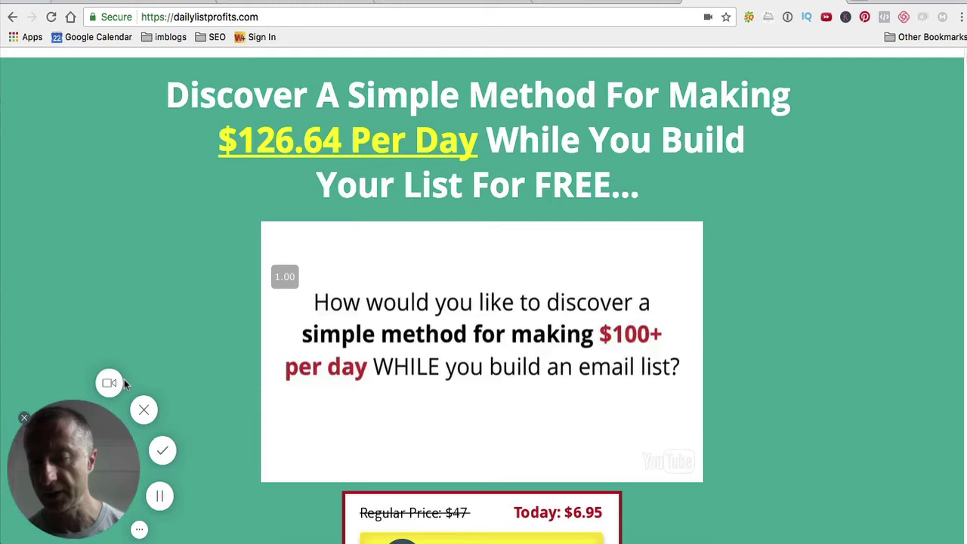
mouse_move(73, 466)
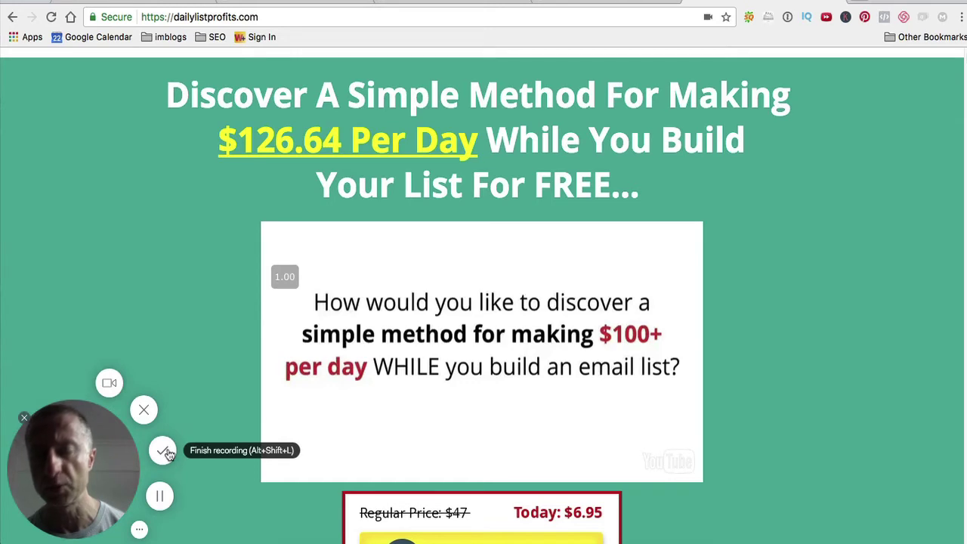
Record the sales page while scrolling past the stats table and search criteria to 'You Were Doing It All Wrong!'
click(160, 498)
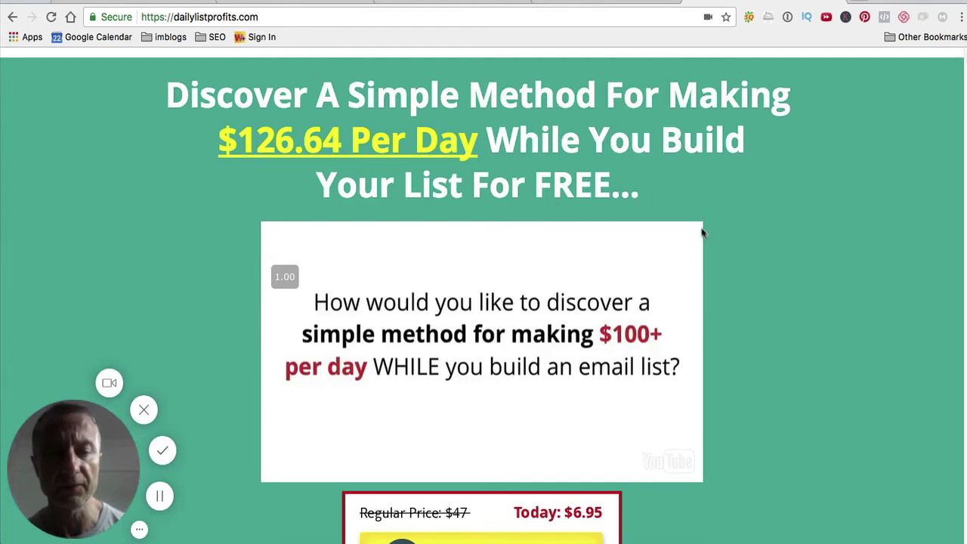
scroll(705, 235, down, 1)
scroll(707, 232, up, 3)
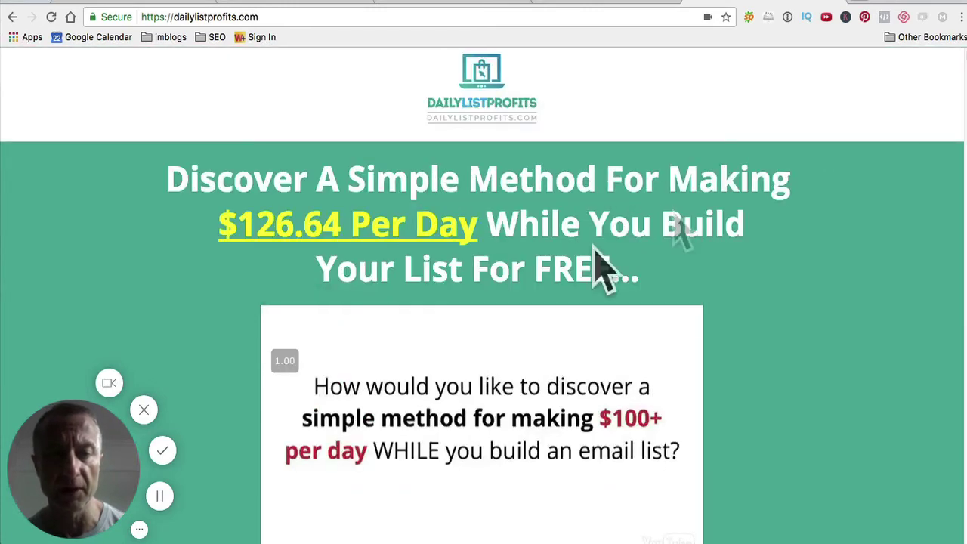
scroll(743, 262, down, 3)
scroll(744, 262, down, 5)
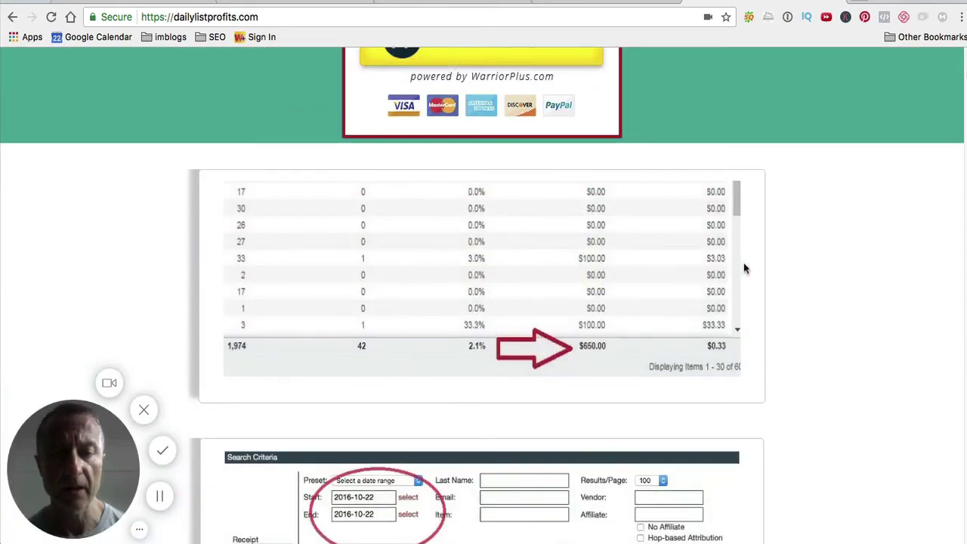
scroll(744, 264, up, 5)
scroll(680, 340, down, 2)
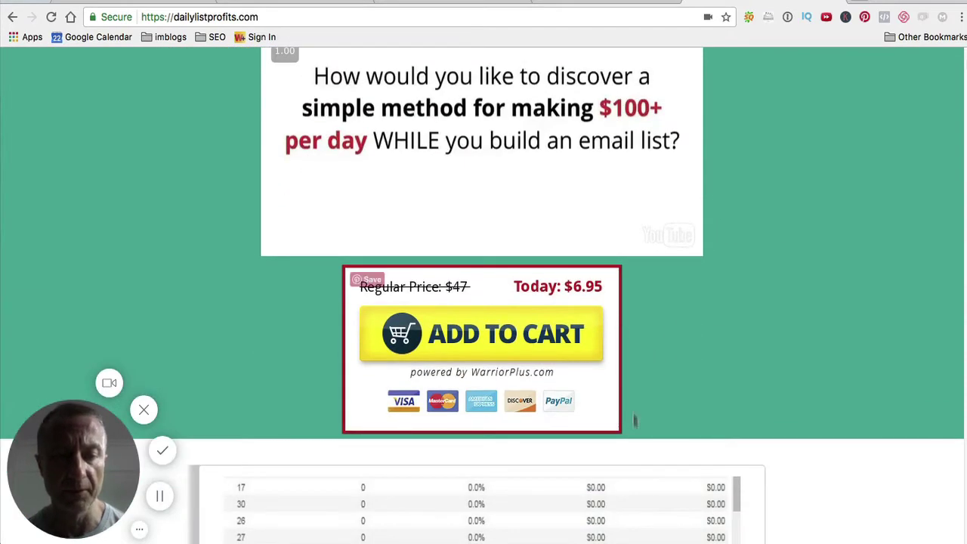
scroll(634, 421, down, 2)
scroll(680, 362, down, 5)
scroll(689, 343, down, 2)
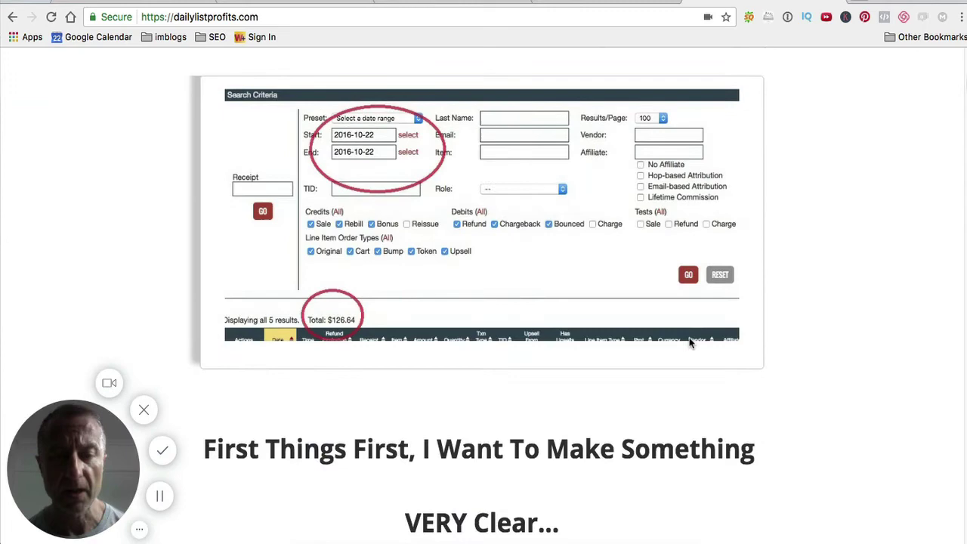
scroll(689, 342, down, 4)
scroll(689, 342, down, 2)
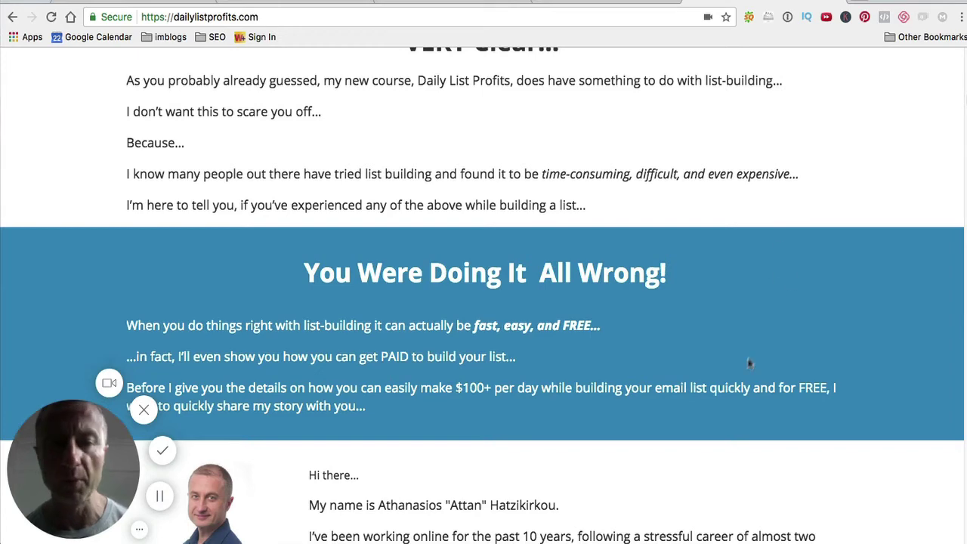
scroll(713, 353, down, 1)
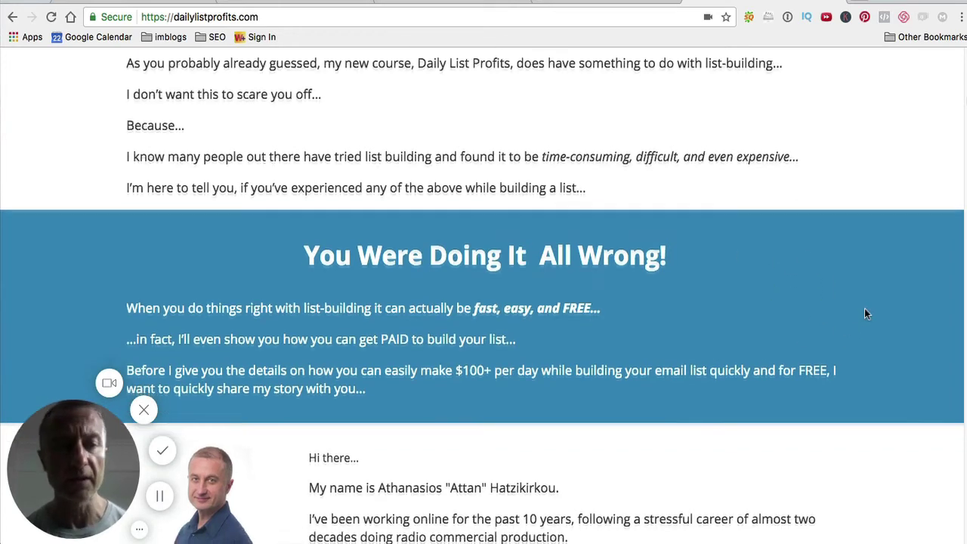
scroll(866, 311, down, 2)
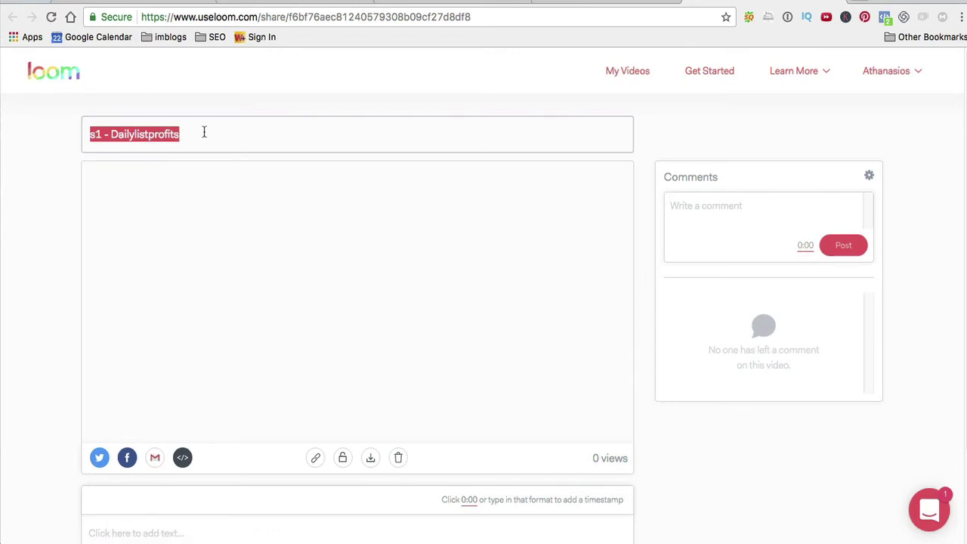
Pause playback at 0:04 and place the cursor in the Write a comment box
click(204, 132)
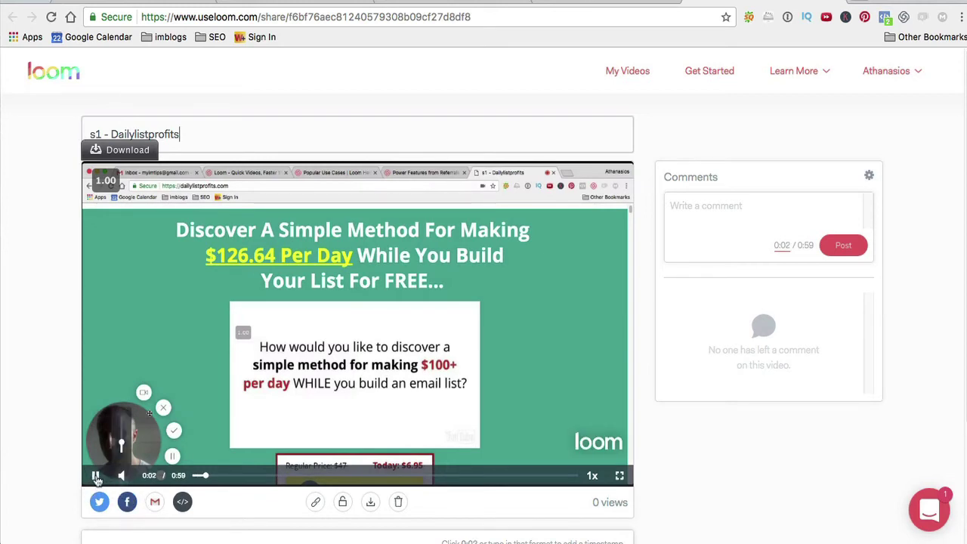
click(96, 476)
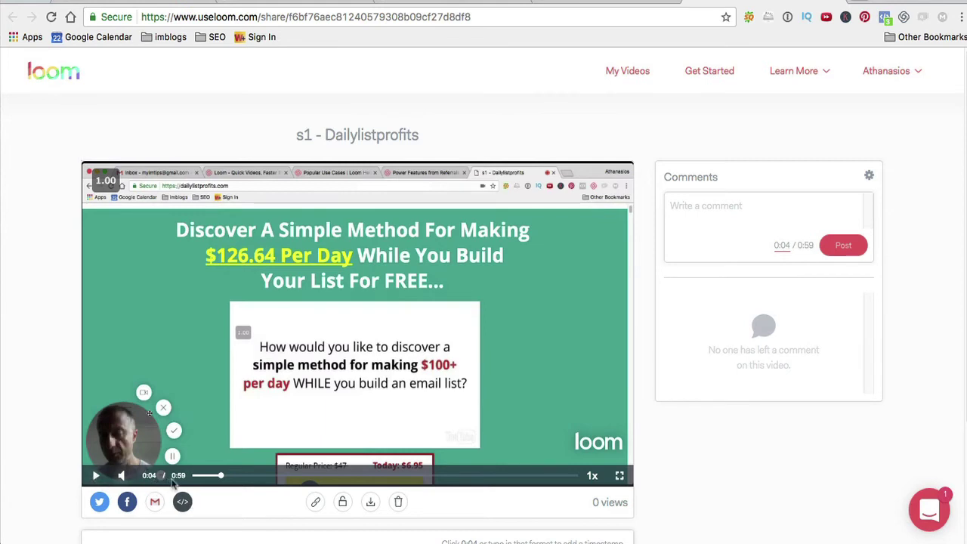
click(707, 228)
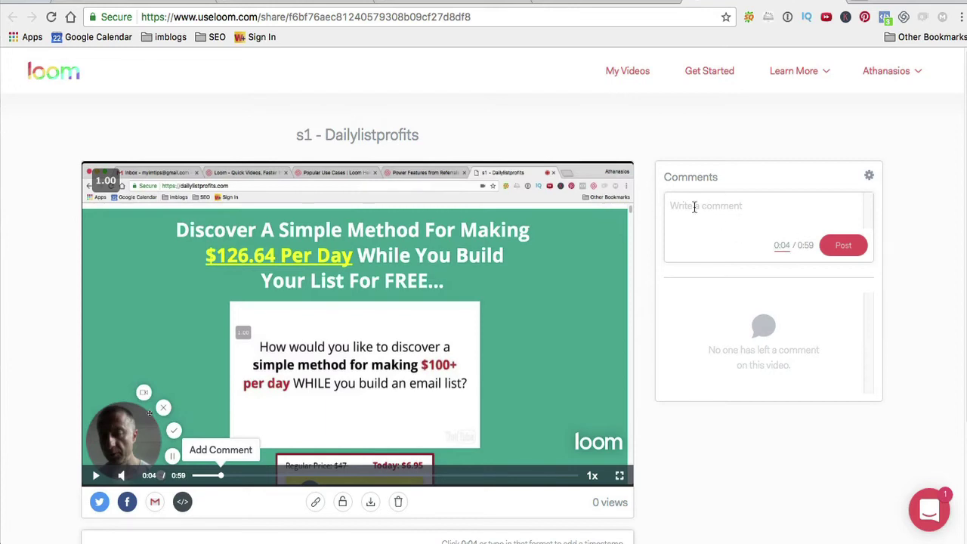
Post the comment 'warning' at the 0:04 mark
text(warning)
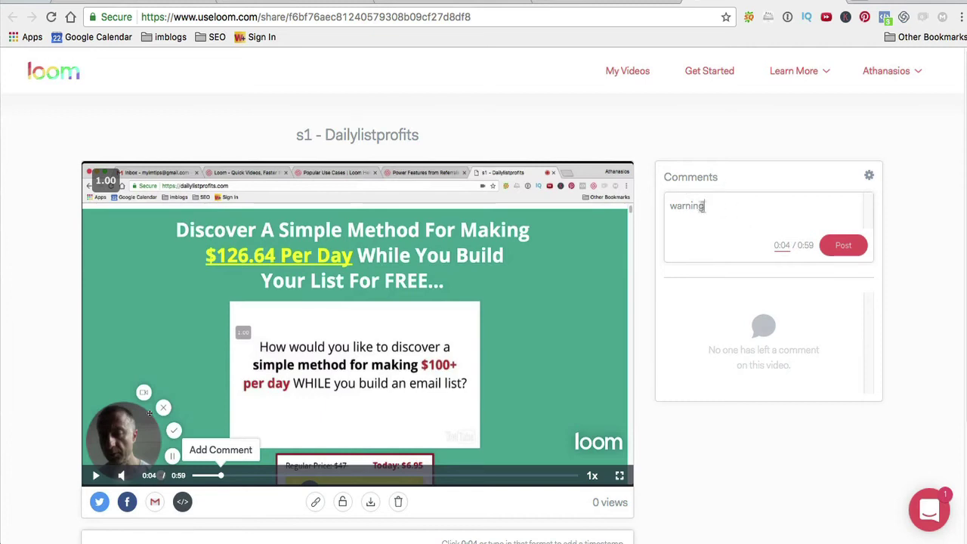
scroll(785, 239, down, 1)
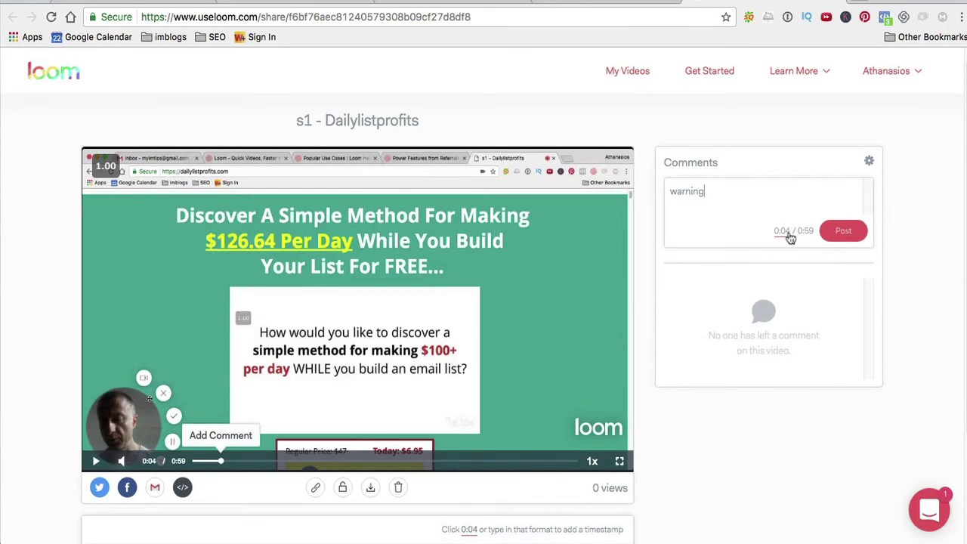
click(849, 239)
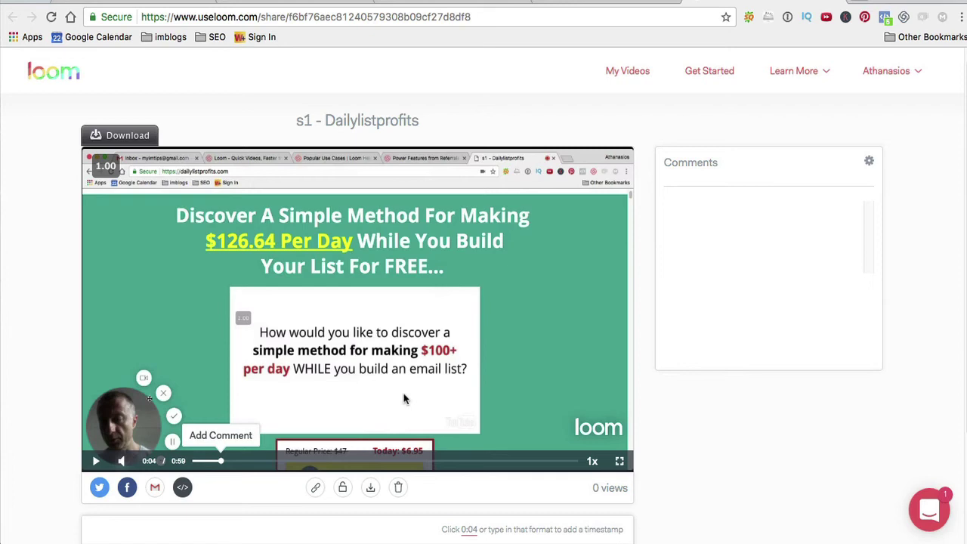
Type 'dsafasfasfsa' into the text field below the video
scroll(403, 397, down, 3)
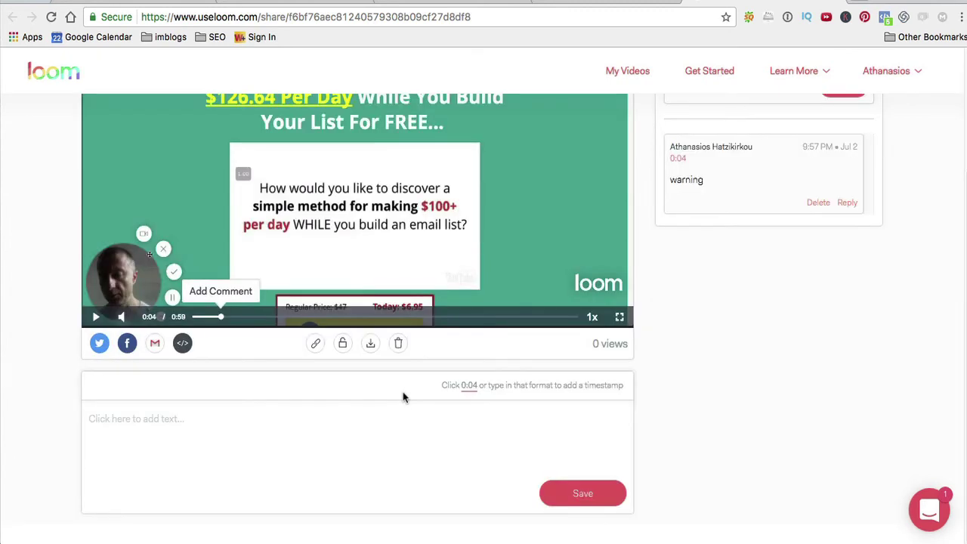
click(156, 420)
text(dsaf)
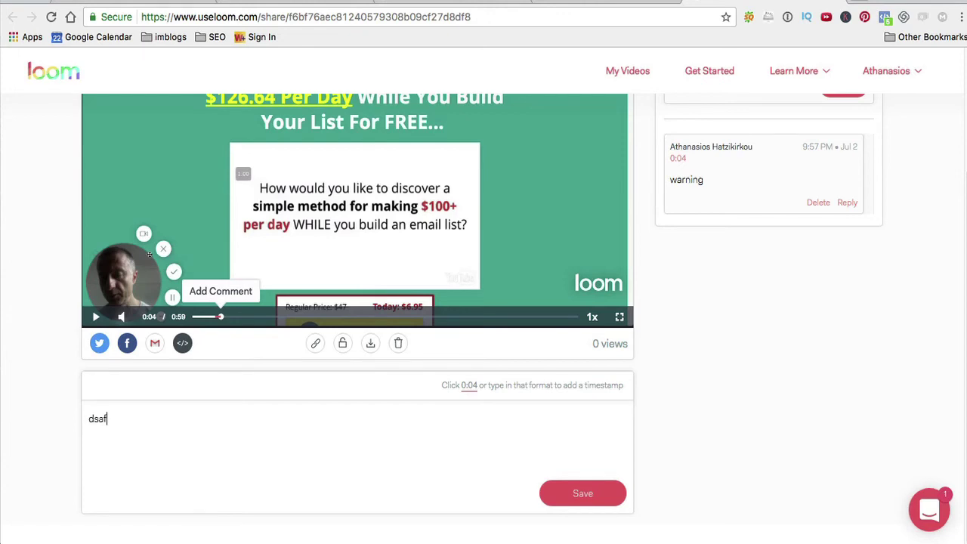
text(asfasfsafs)
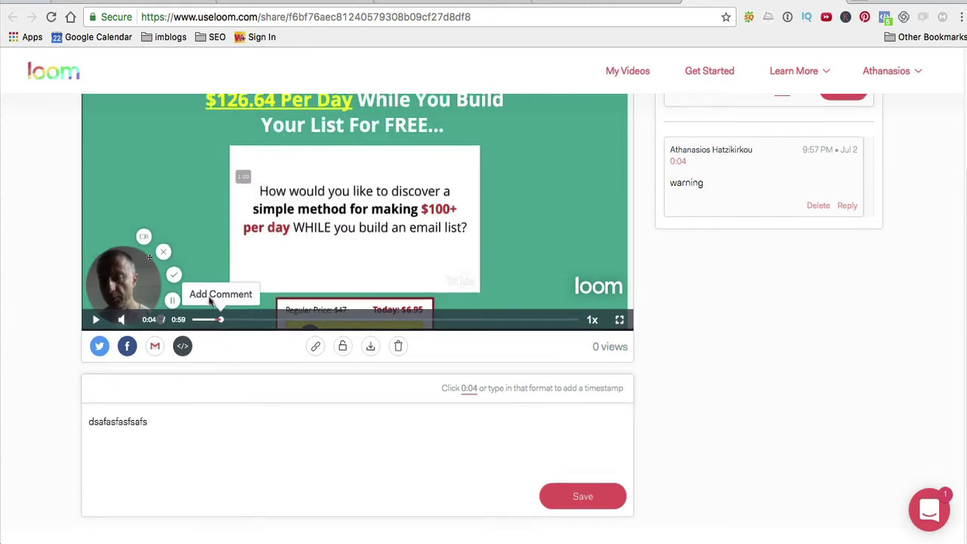
Copy the video's share link to the clipboard
scroll(205, 200, up, 3)
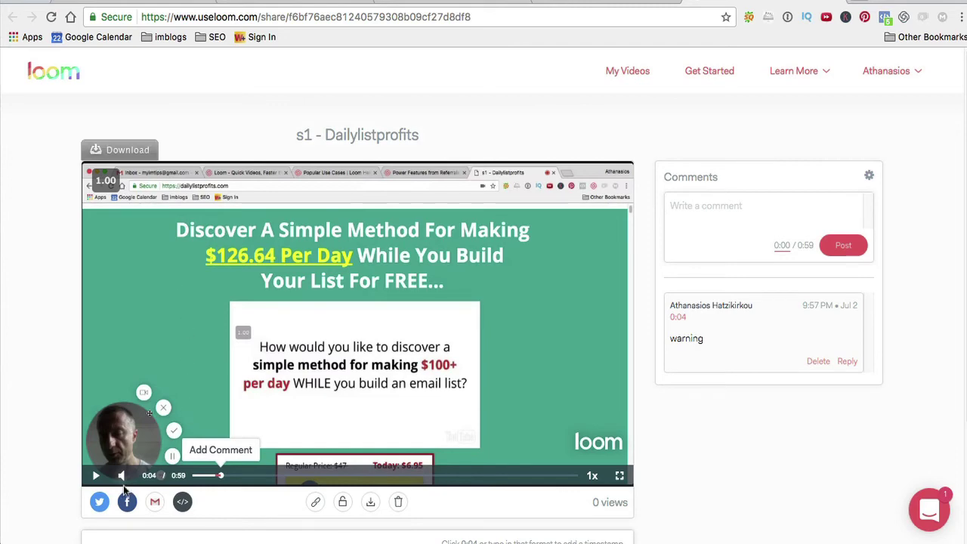
scroll(114, 504, down, 1)
scroll(113, 505, down, 3)
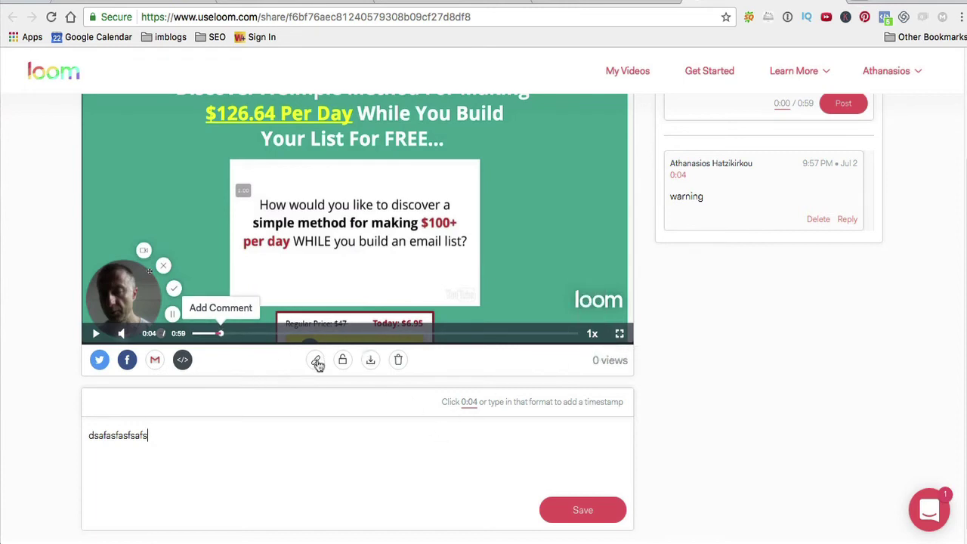
click(316, 360)
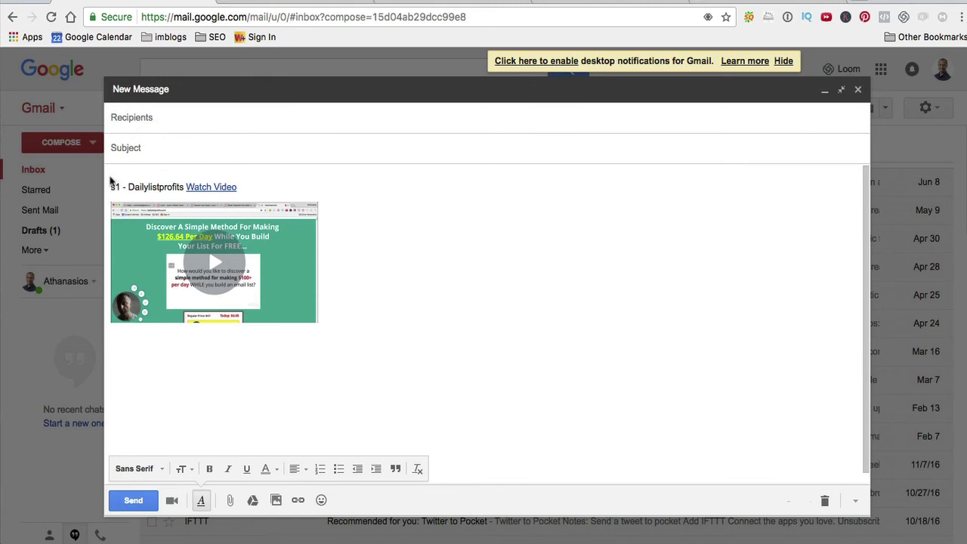
Add a line of text 'dflksalfk;jasl;fkjask' above the embedded video, focus Recipients, then return to Loom
key(Return)
key(Return)
key(Return)
text(as)
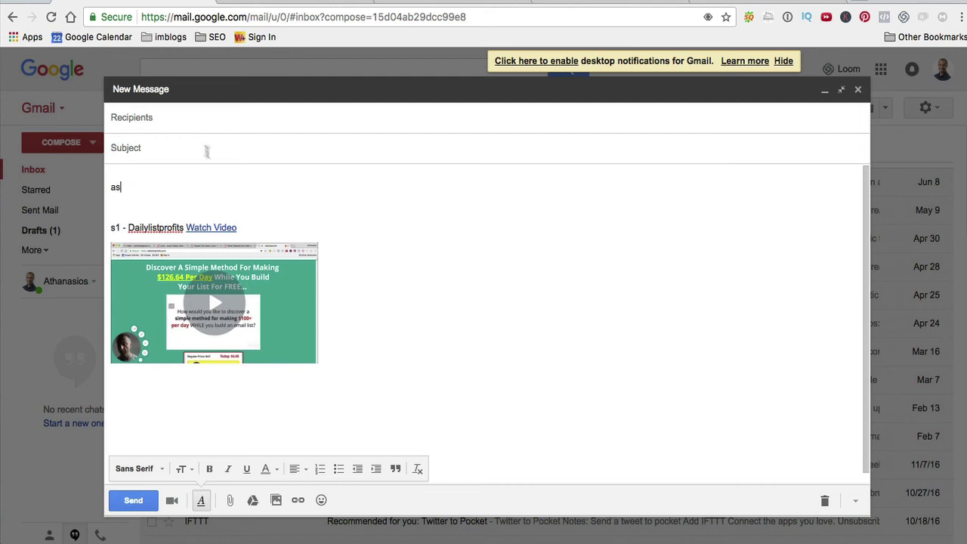
text(dflksalfk;jasl;fkjask)
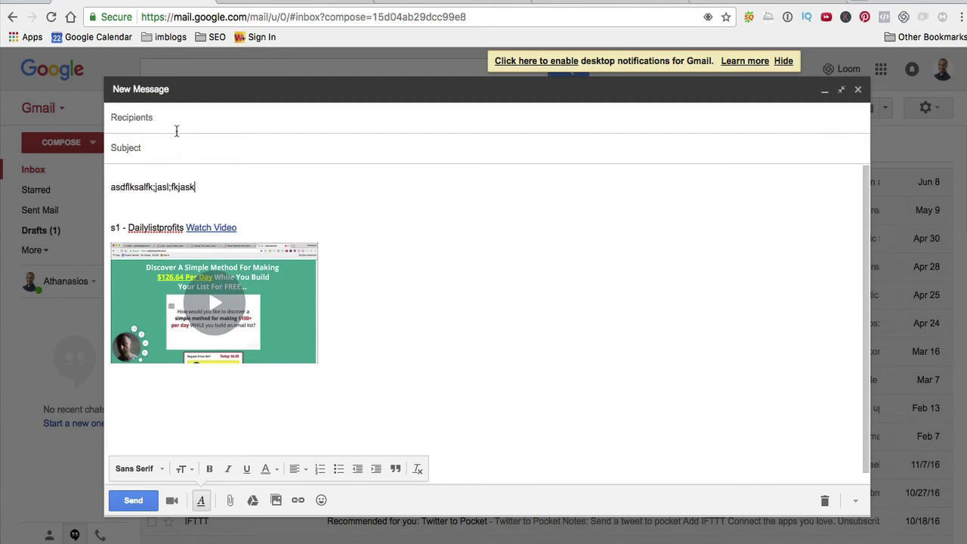
click(177, 127)
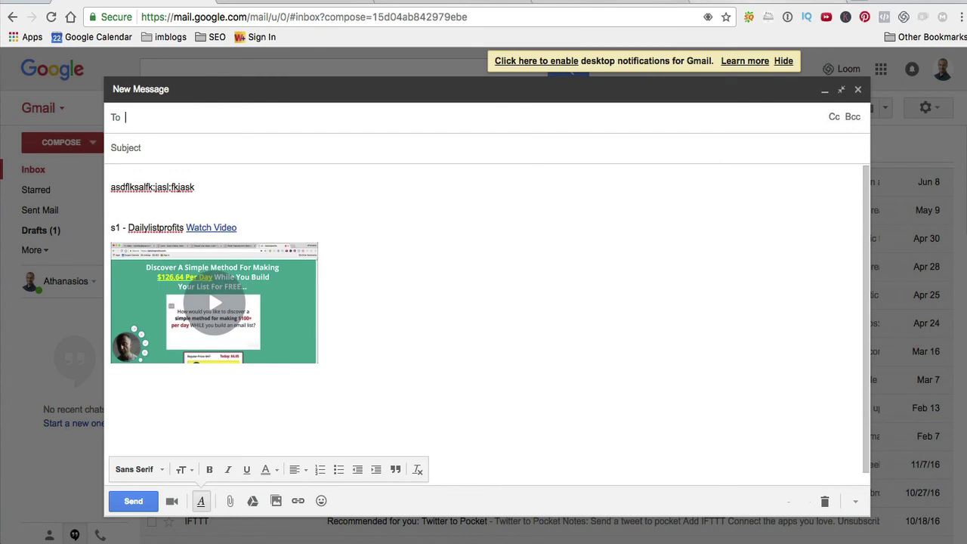
click(764, 2)
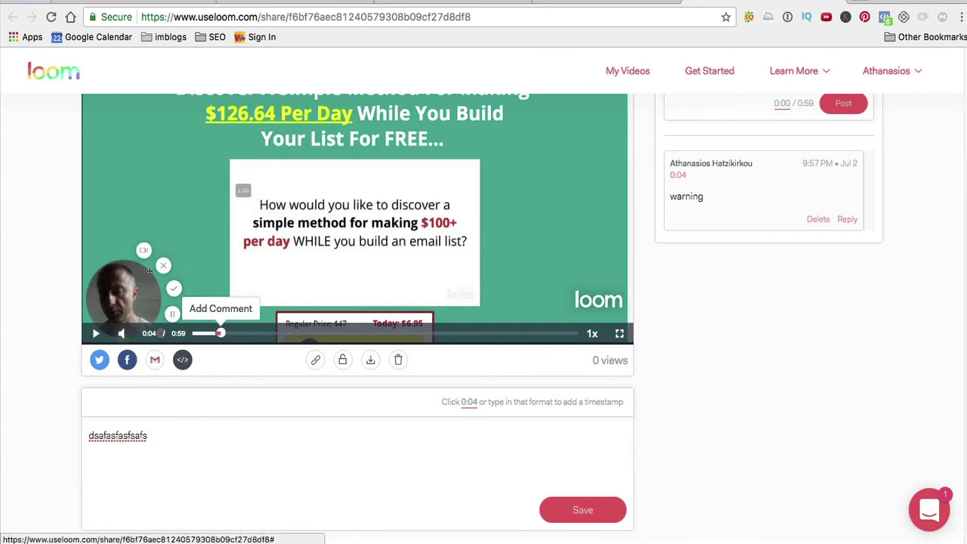
Switch to the support.useloom.com tab and browse the six Power Features from Referrals articles
click(430, 2)
scroll(556, 247, down, 1)
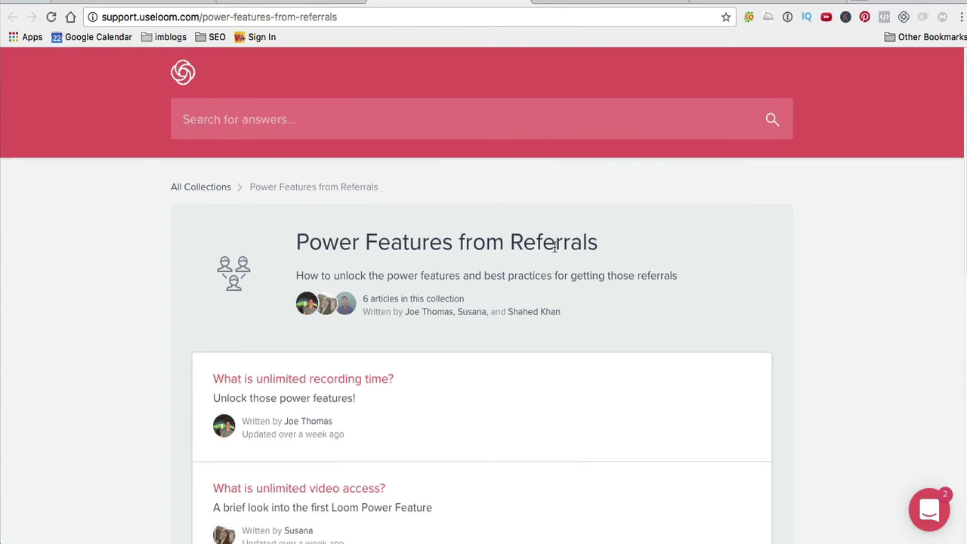
scroll(556, 247, down, 1)
scroll(554, 250, down, 2)
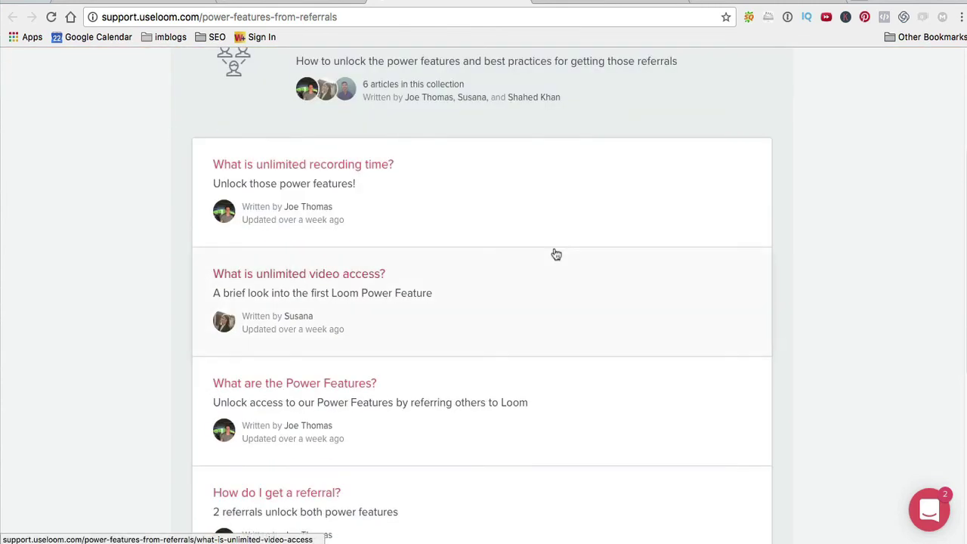
scroll(556, 255, down, 1)
scroll(556, 255, down, 1)
scroll(556, 254, up, 1)
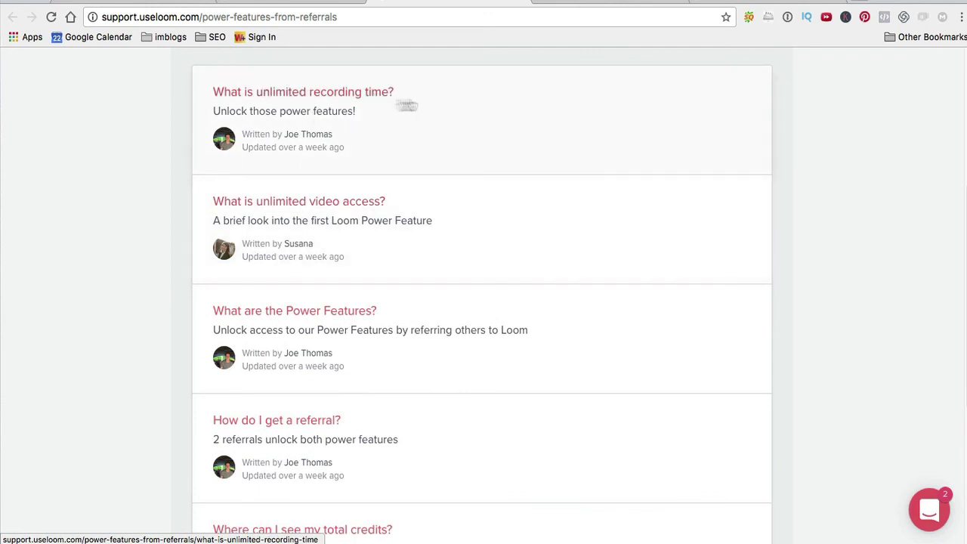
scroll(415, 318, down, 1)
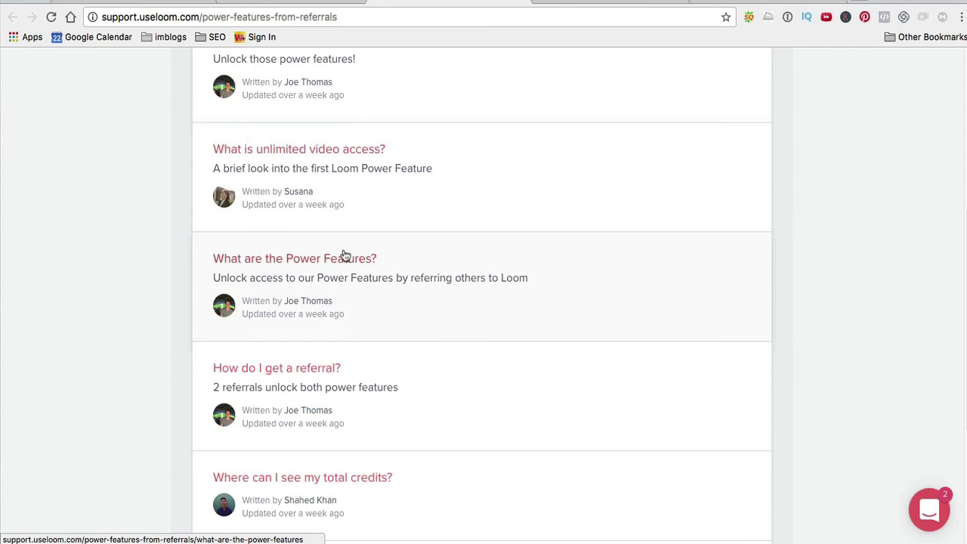
scroll(344, 255, down, 5)
scroll(356, 265, down, 3)
scroll(410, 269, up, 10)
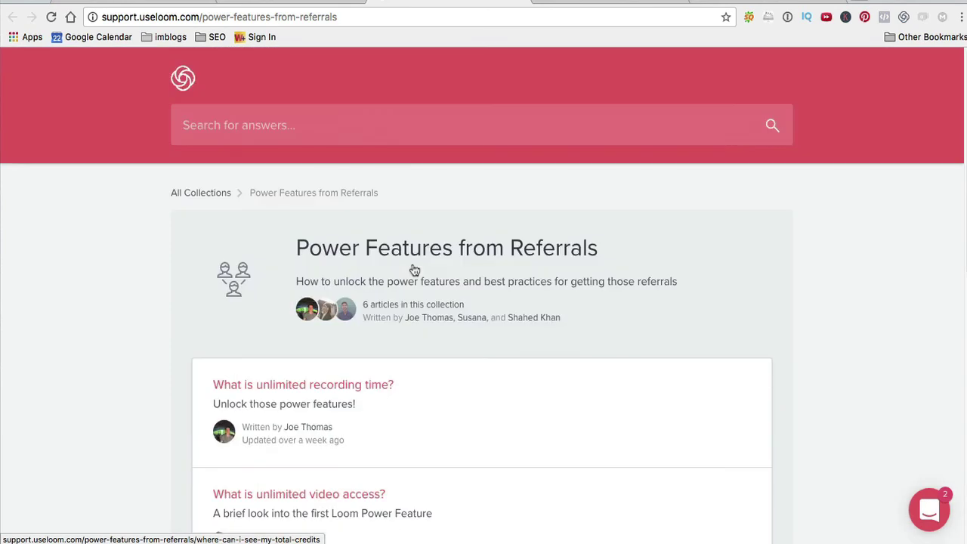